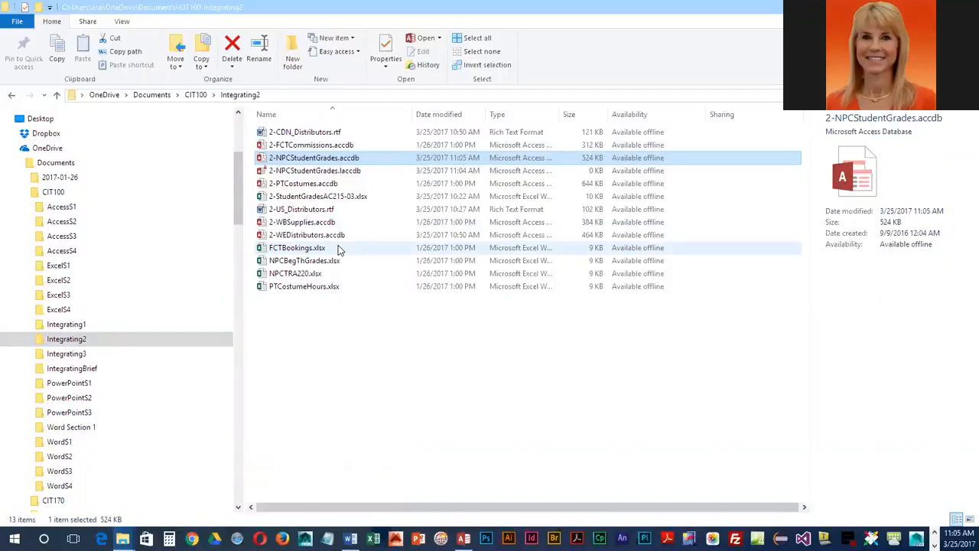
Open NPCTRA220.xlsx from the Integrating2 folder and save a copy there named 2-NPCTRA220.
{"action": "double_click", "coordinate": [298, 274]}
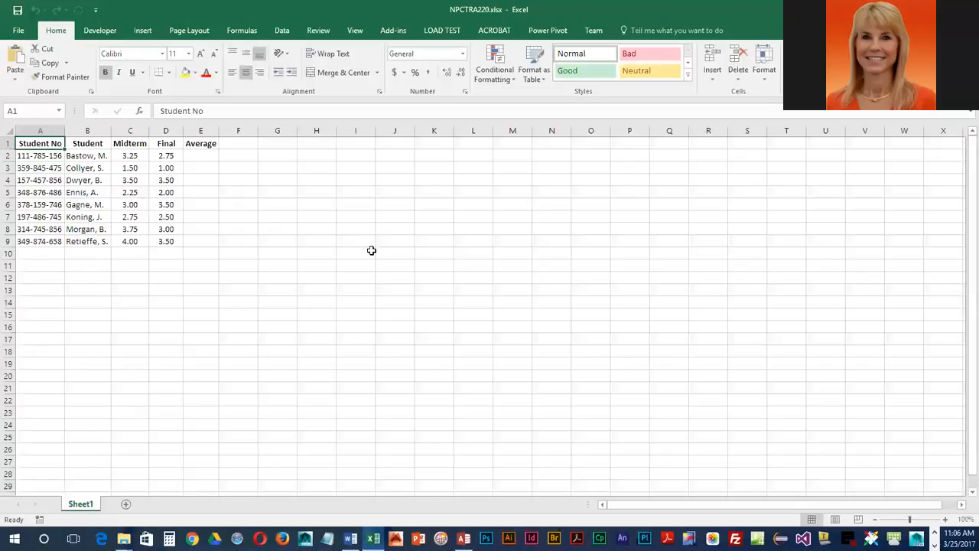
{"action": "left_click", "coordinate": [27, 34]}
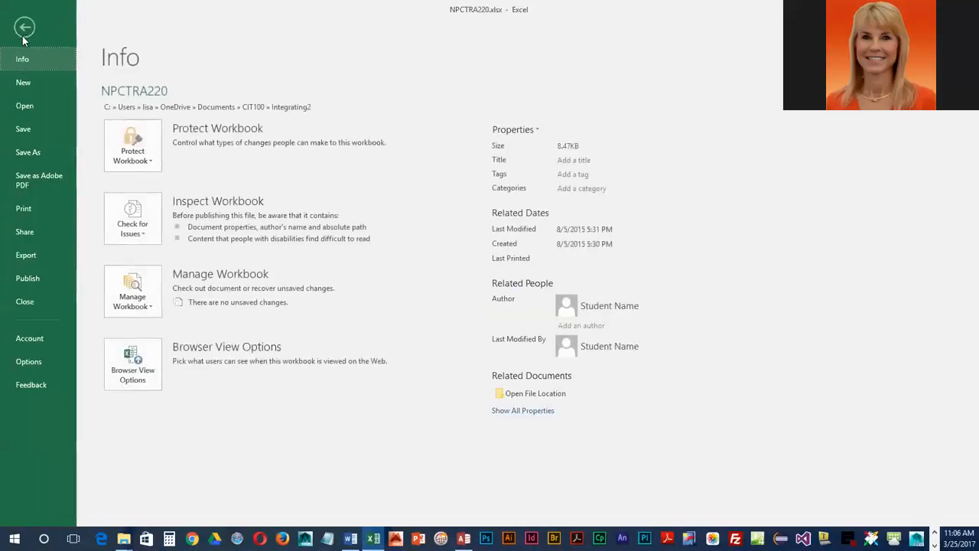
{"action": "left_click", "coordinate": [33, 150]}
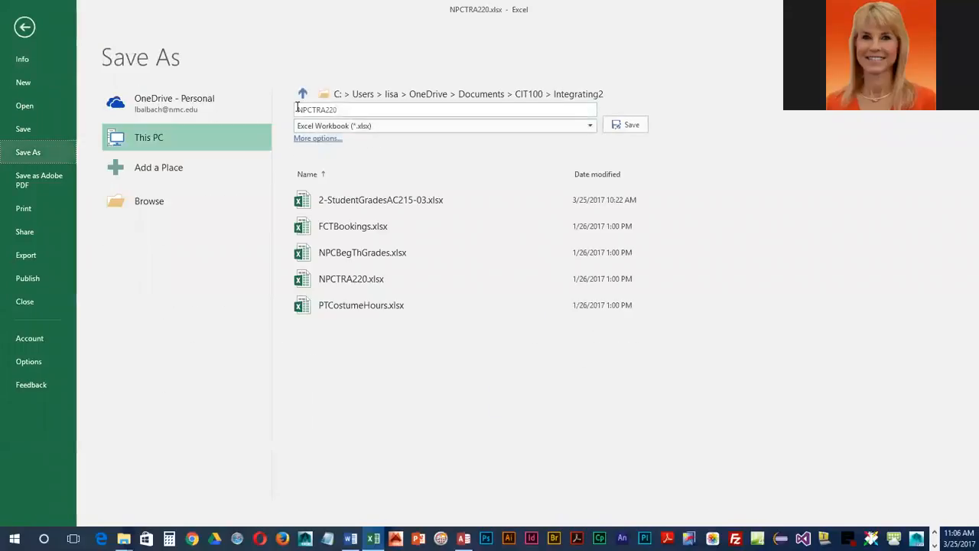
{"action": "key", "text": "Home"}
{"action": "type", "text": "2-"}
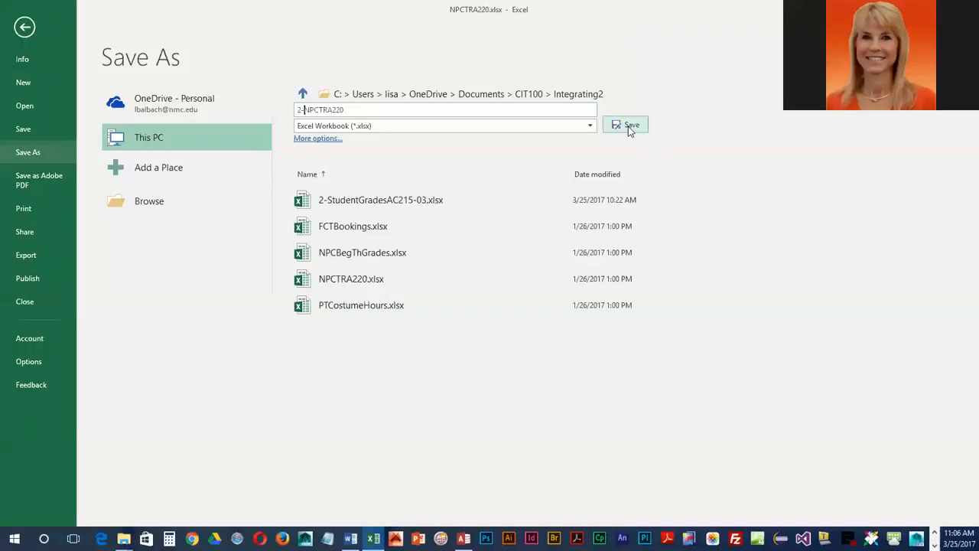
{"action": "left_click", "coordinate": [628, 127]}
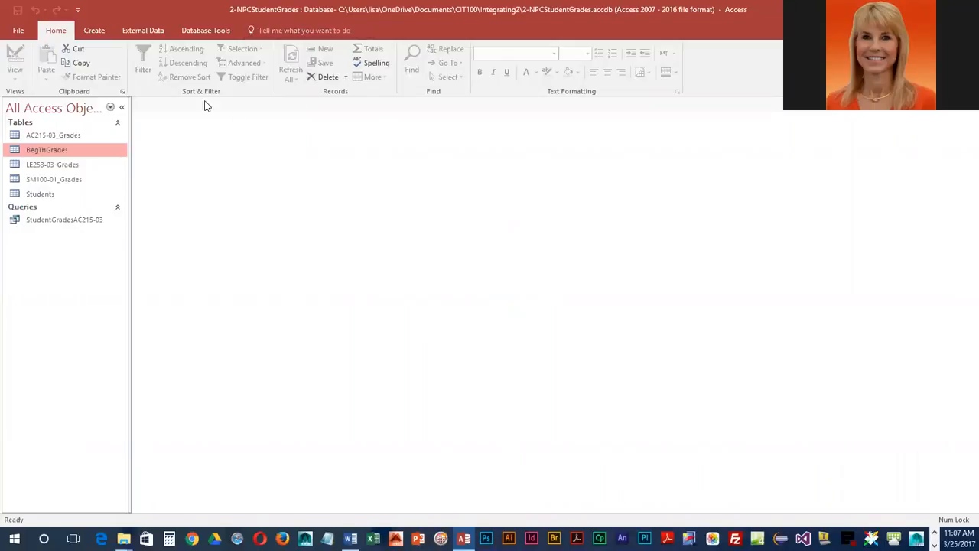
In the 2-NPCStudentGrades database in Access, begin an Excel spreadsheet import with 2-NPCTRA220.xlsx from CIT100\Integrating2 as the source file.
{"action": "left_click", "coordinate": [150, 33]}
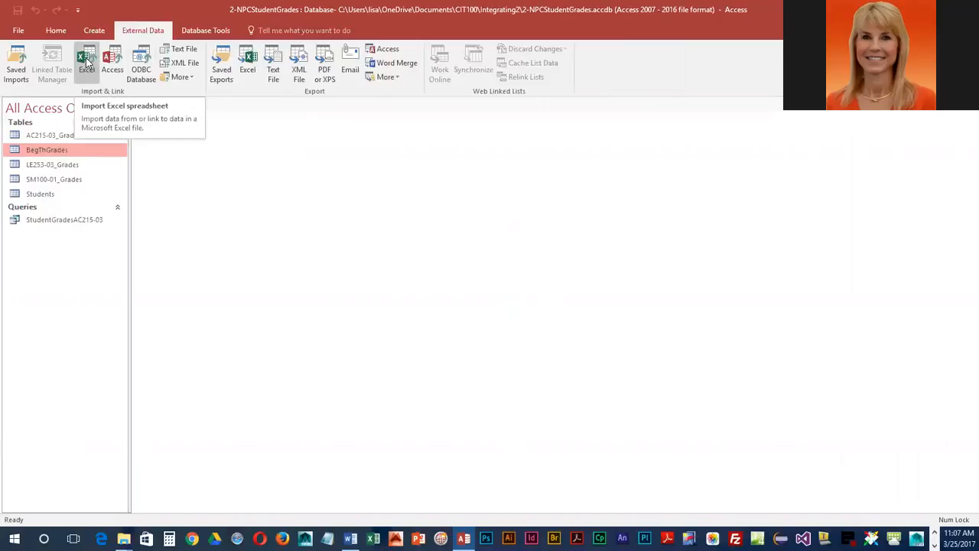
{"action": "left_click", "coordinate": [88, 63]}
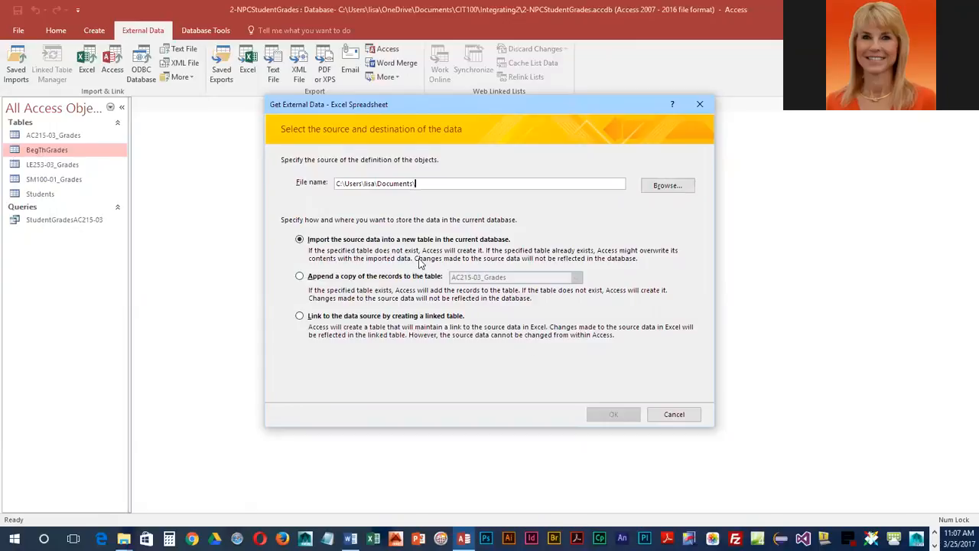
{"action": "left_click", "coordinate": [664, 187]}
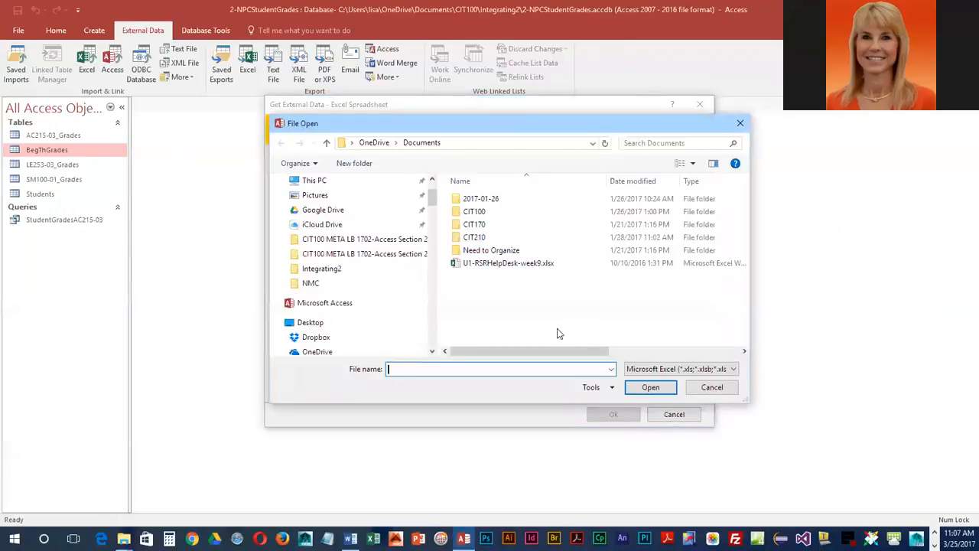
{"action": "double_click", "coordinate": [478, 212]}
{"action": "double_click", "coordinate": [497, 315]}
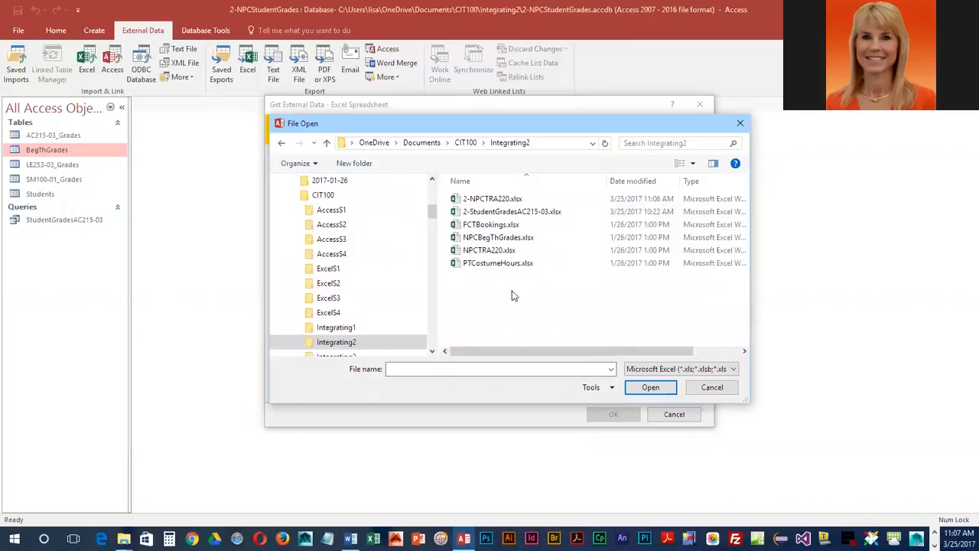
{"action": "left_click", "coordinate": [485, 204]}
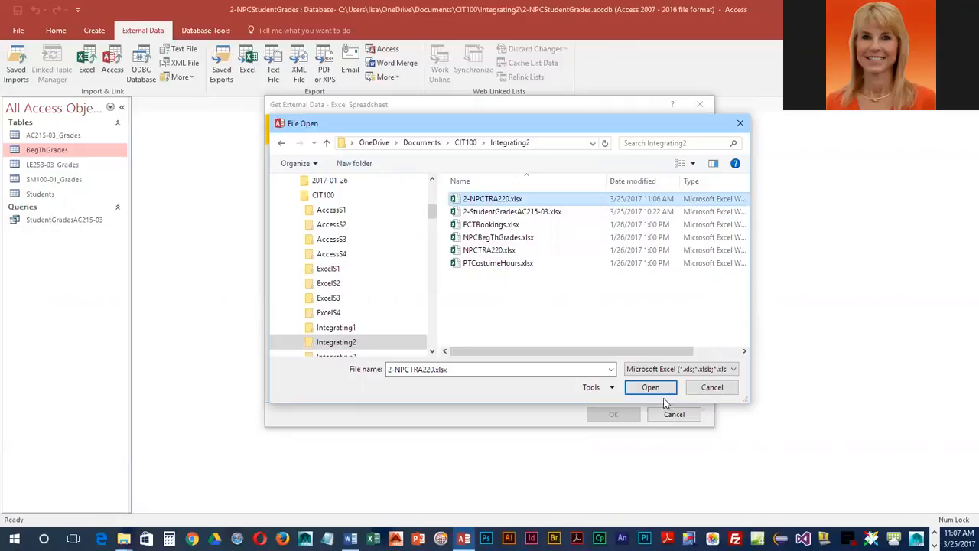
{"action": "left_click", "coordinate": [655, 388]}
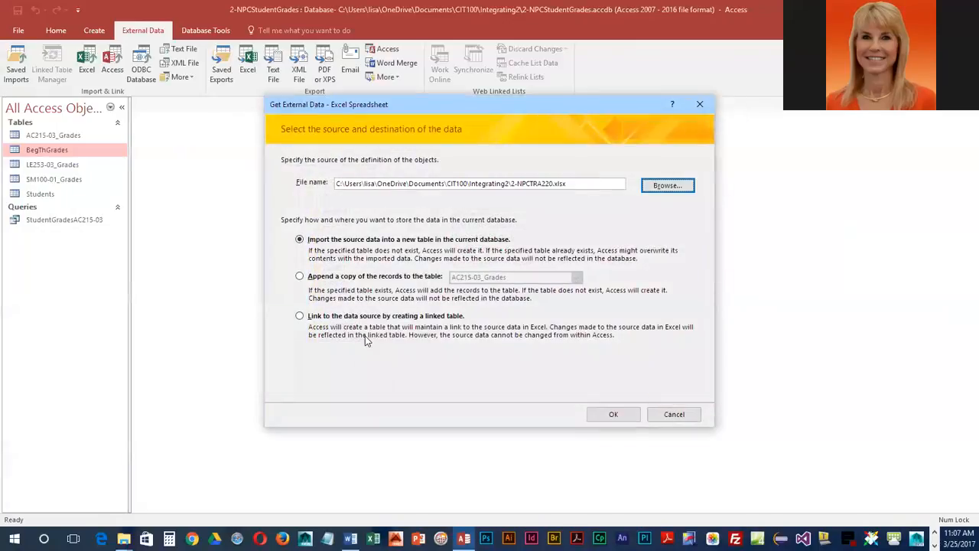
Link to the spreadsheet as a linked table named LinkedGrades, using the first row as column headings.
{"action": "left_click", "coordinate": [299, 316]}
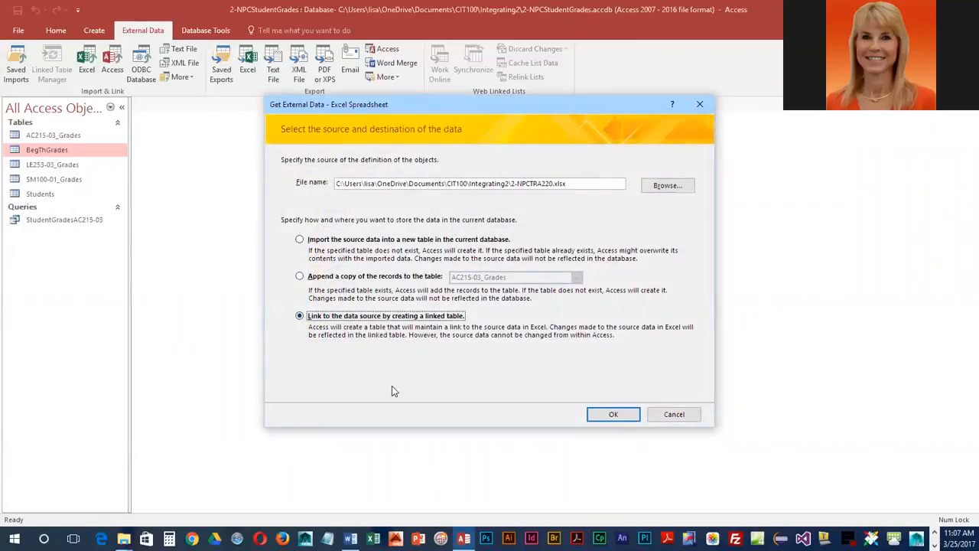
{"action": "left_click", "coordinate": [615, 414]}
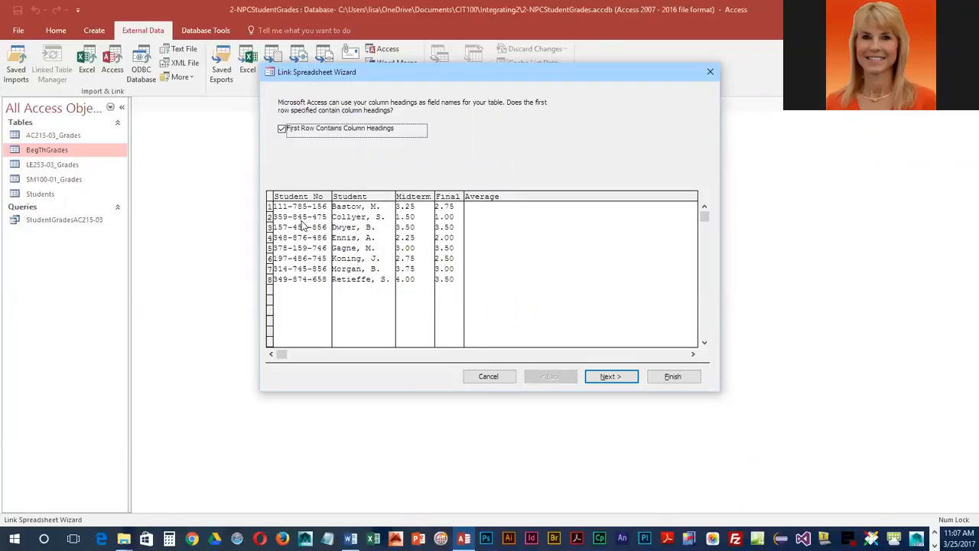
{"action": "left_click", "coordinate": [612, 375]}
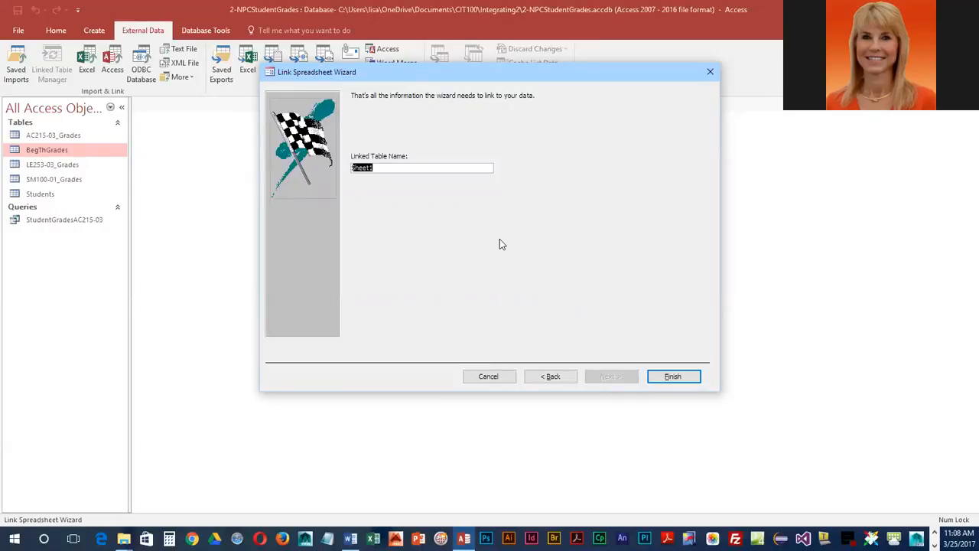
{"action": "type", "text": "Linkedg"}
{"action": "key", "text": "BackSpace"}
{"action": "type", "text": "Grades"}
{"action": "left_click", "coordinate": [662, 378]}
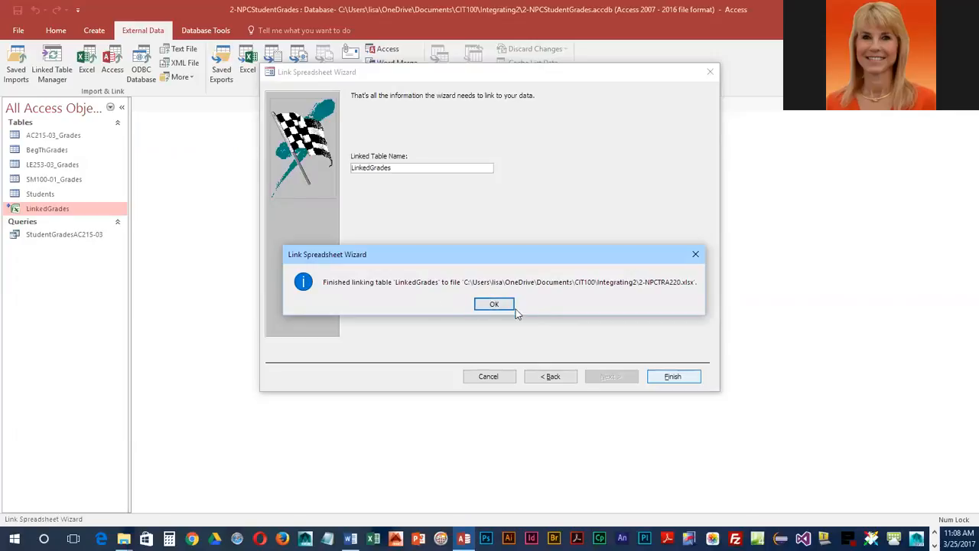
{"action": "left_click", "coordinate": [507, 305]}
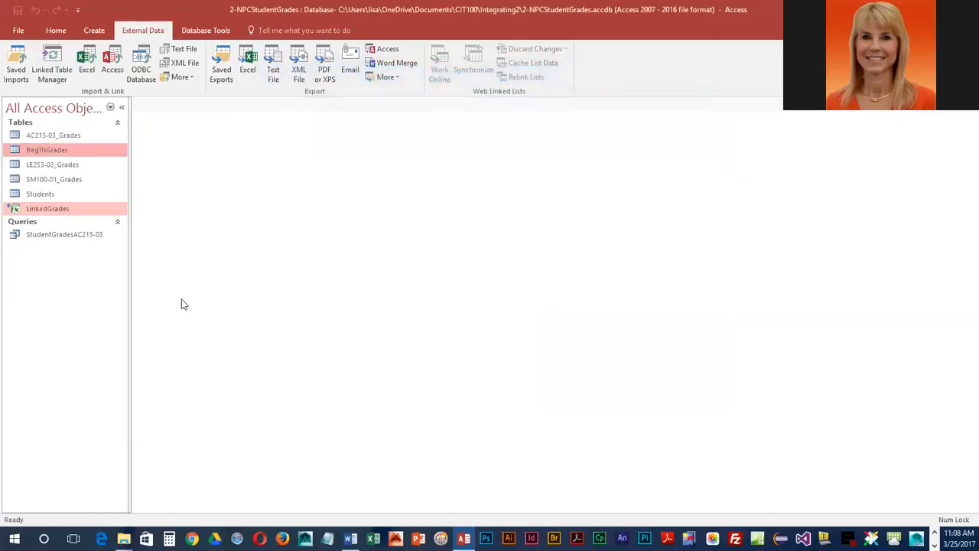
Open the LinkedGrades table to review its records, including the Average column, and close it.
{"action": "left_click", "coordinate": [26, 209]}
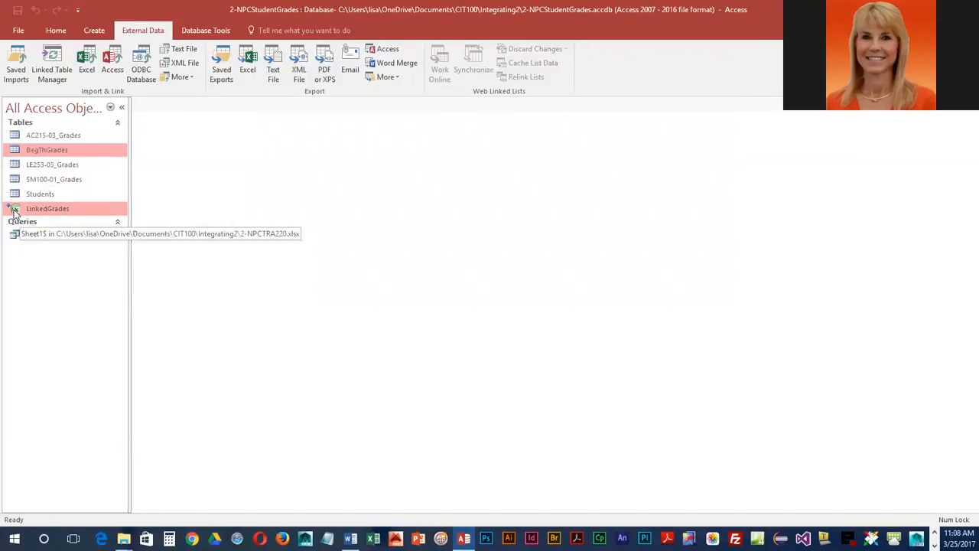
{"action": "double_click", "coordinate": [15, 210]}
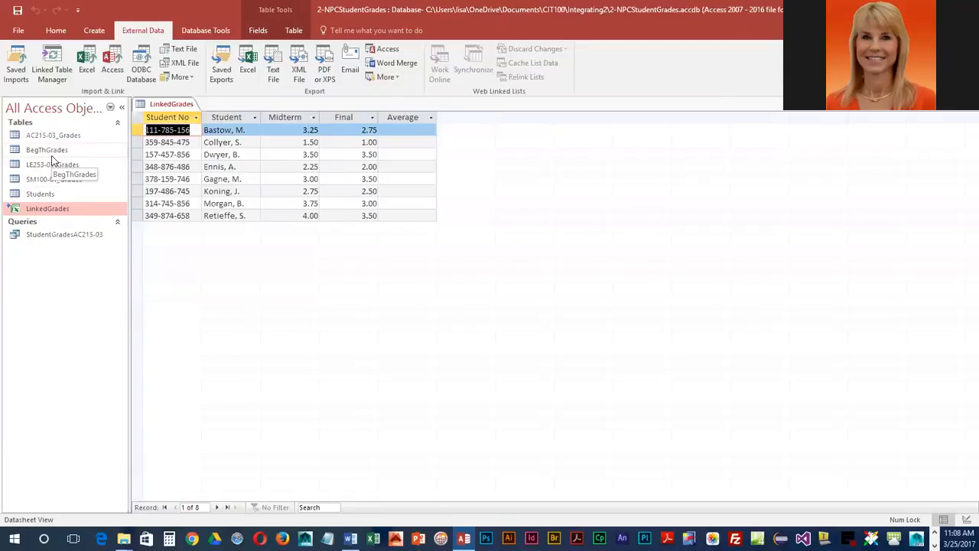
{"action": "right_click", "coordinate": [170, 105]}
{"action": "left_click", "coordinate": [193, 127]}
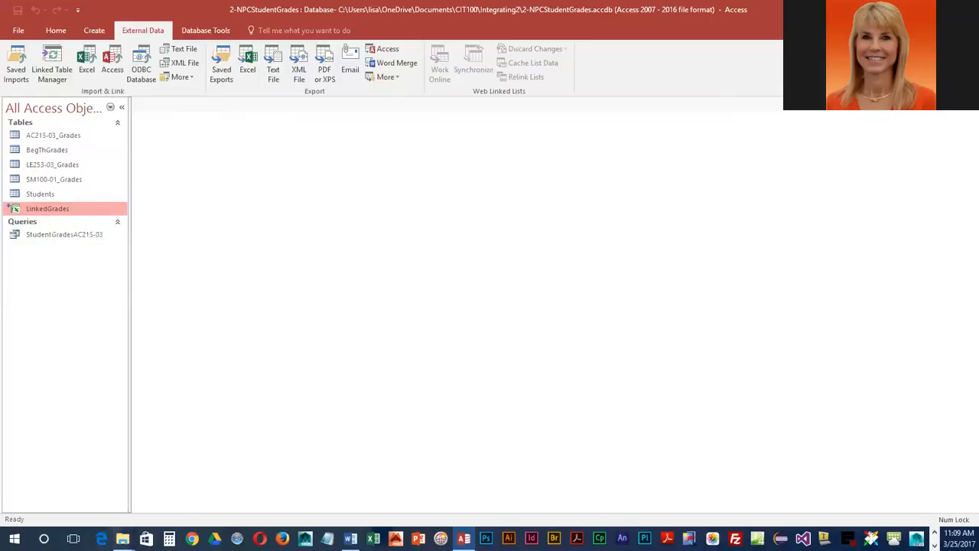
Switch to File Explorer and open the 2-NPCTRA220.xlsx workbook in Excel.
{"action": "mouse_move", "coordinate": [122, 539]}
{"action": "left_click", "coordinate": [108, 482]}
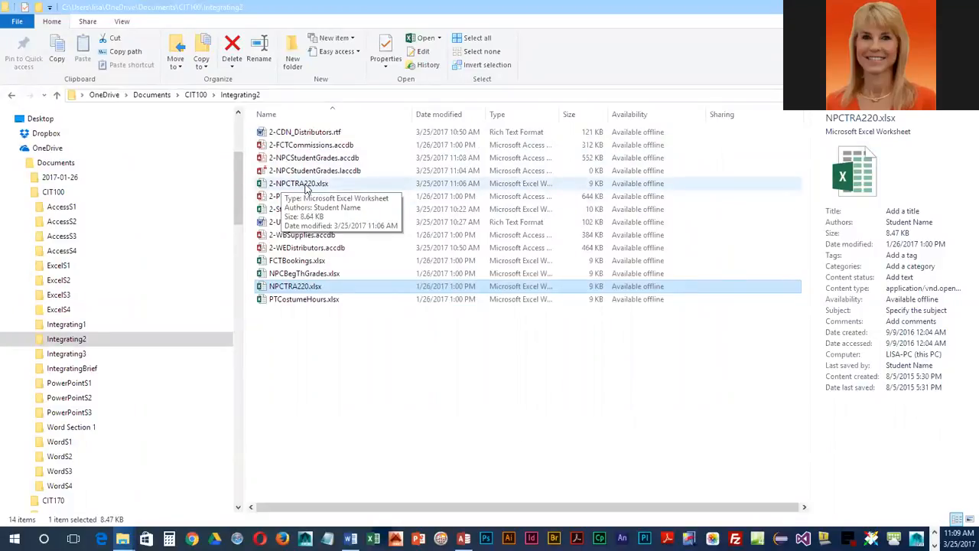
{"action": "double_click", "coordinate": [306, 186]}
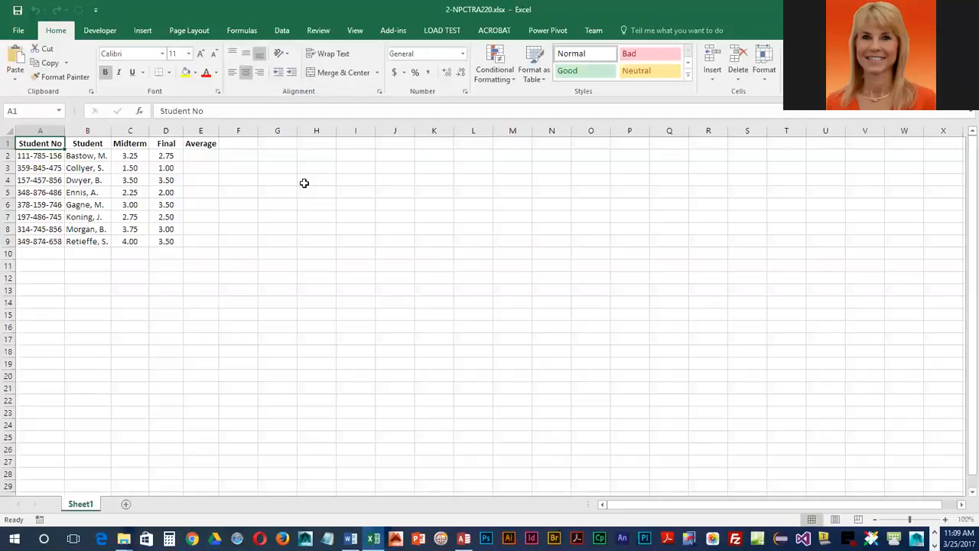
Calculate the average of C2:D2 in cell E2 and copy the formula down to E9.
{"action": "left_click_drag", "start_coordinate": [206, 154], "coordinate": [211, 164]}
{"action": "left_click", "coordinate": [210, 152]}
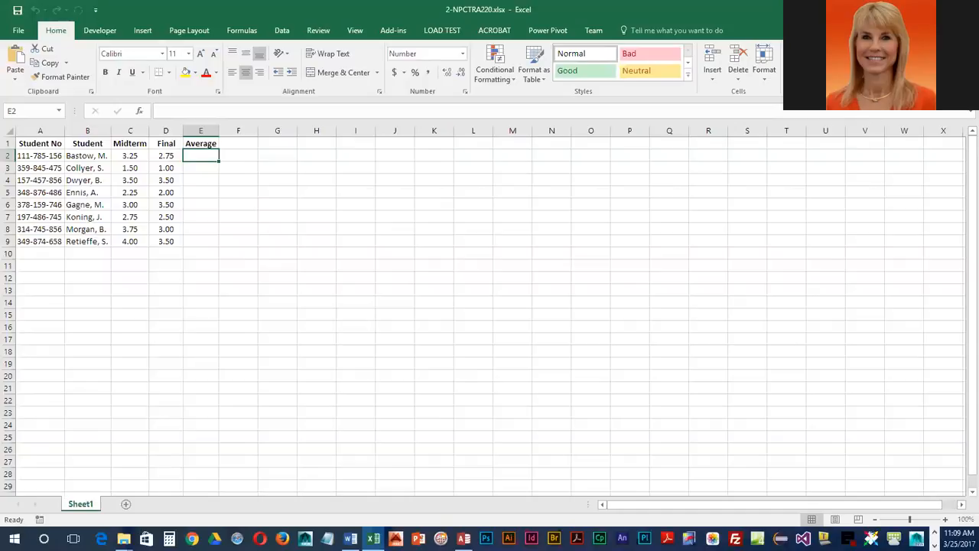
{"action": "left_click", "coordinate": [825, 53]}
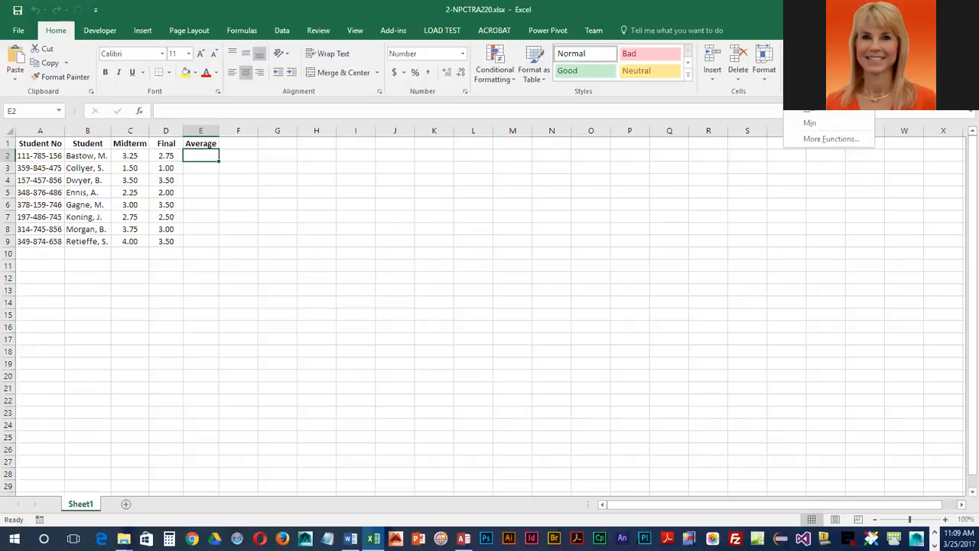
{"action": "left_click", "coordinate": [818, 75]}
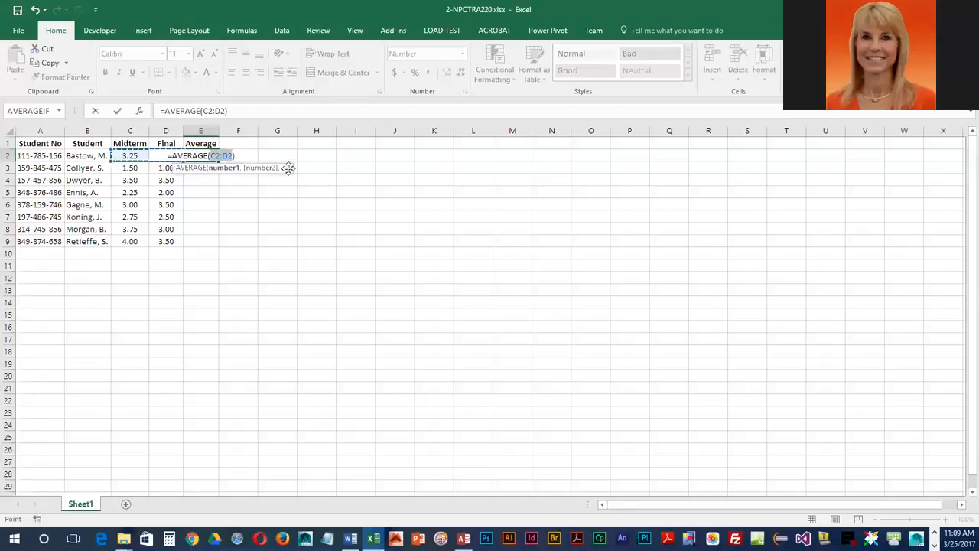
{"action": "key", "text": "Return"}
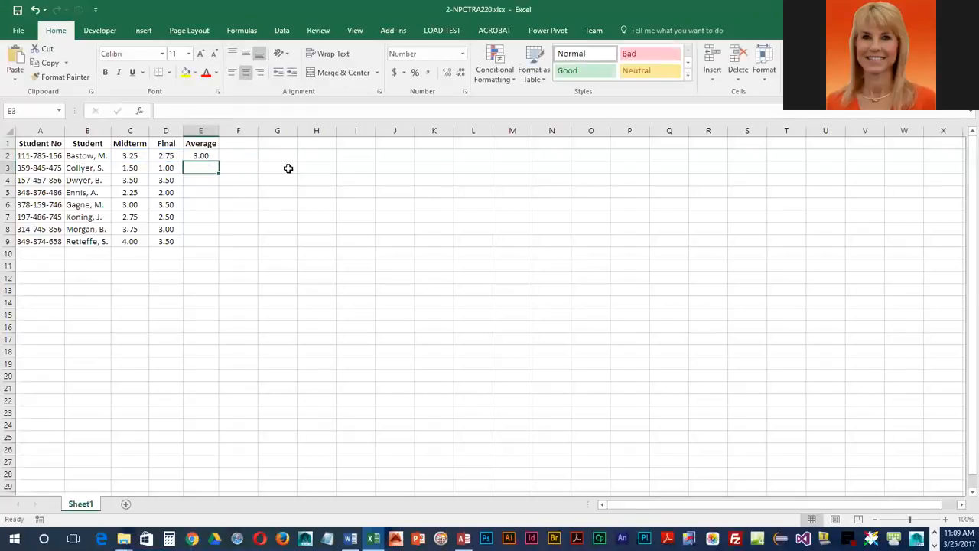
{"action": "left_click", "coordinate": [195, 155]}
{"action": "left_click_drag", "start_coordinate": [220, 161], "coordinate": [220, 243]}
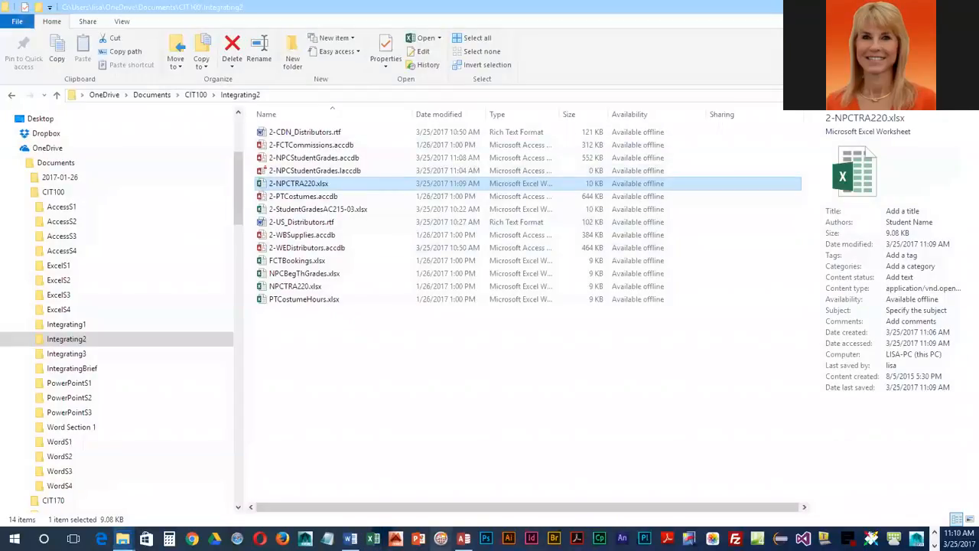
Switch back to Access and open the LinkedGrades table to check the Average column against the Excel changes.
{"action": "mouse_move", "coordinate": [463, 538]}
{"action": "left_click", "coordinate": [463, 505]}
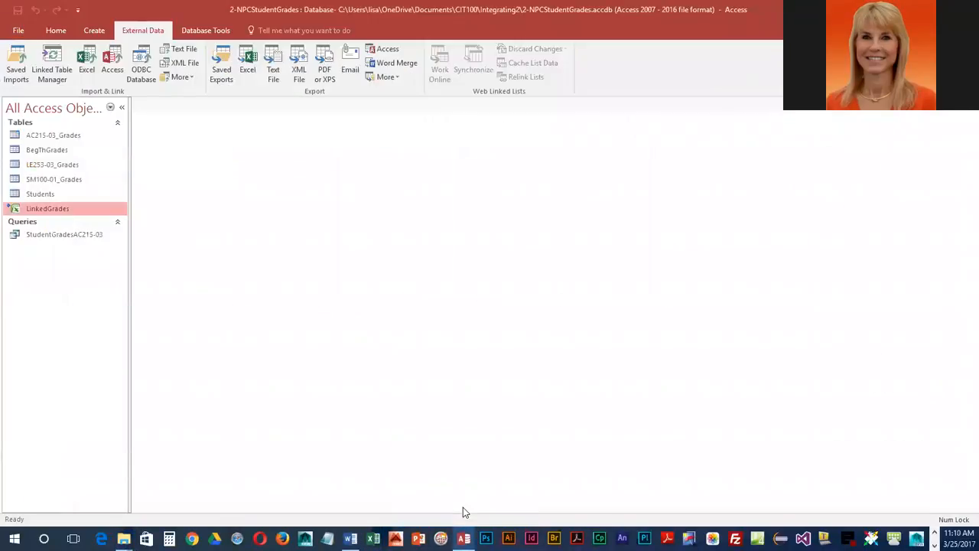
{"action": "double_click", "coordinate": [16, 211]}
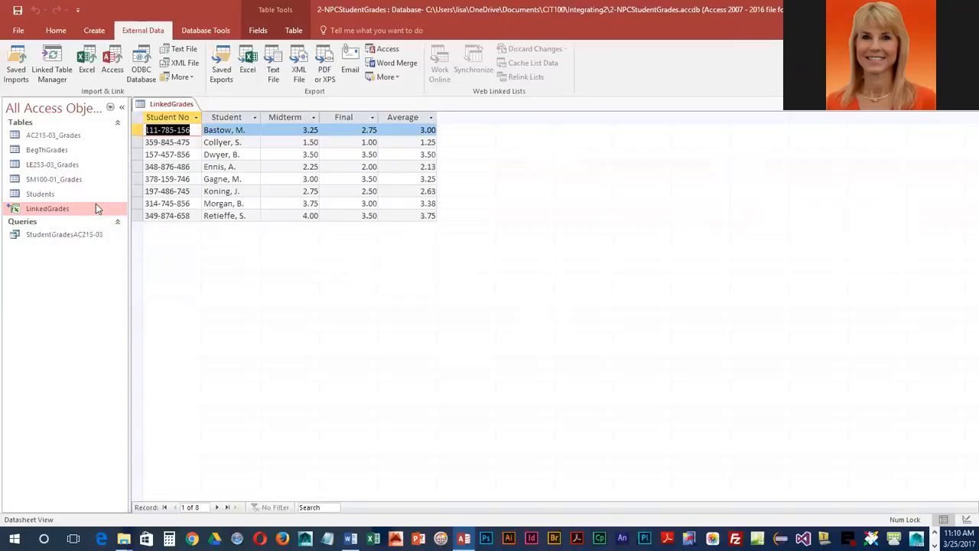
{"action": "mouse_move", "coordinate": [42, 218]}
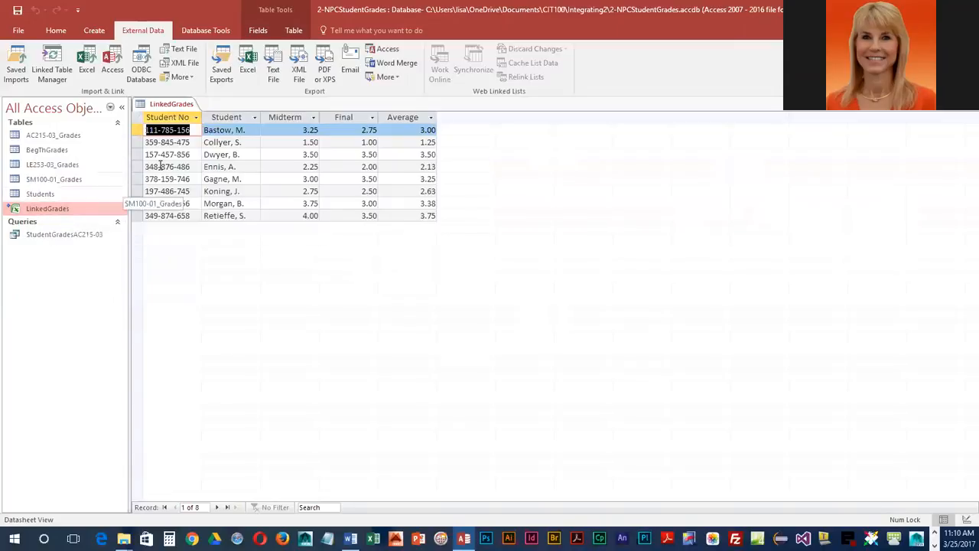